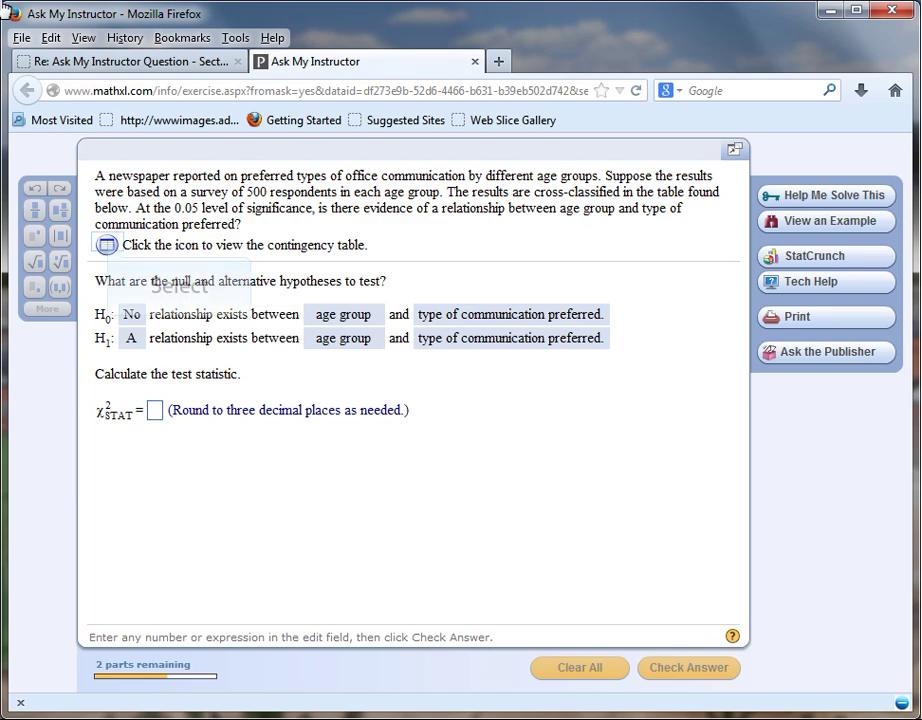
- Bring up the age-group by communication-type contingency table from the MathXL question
{"action": "left_click", "coordinate": [106, 244]}
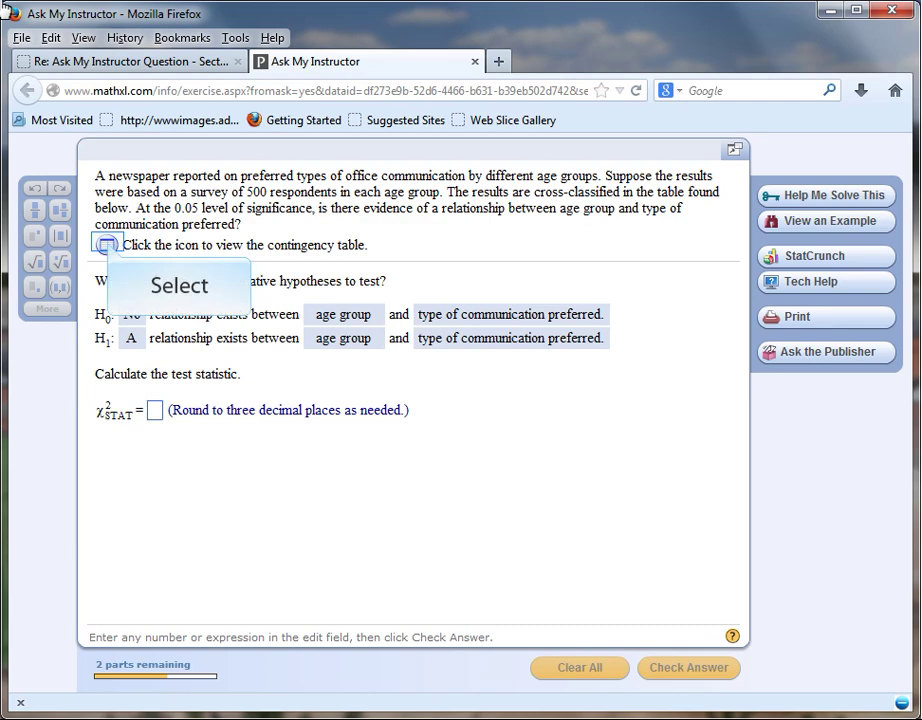
- Display the contingency table and choose to send it to StatCrunch from its copy options
{"action": "left_click", "coordinate": [108, 246]}
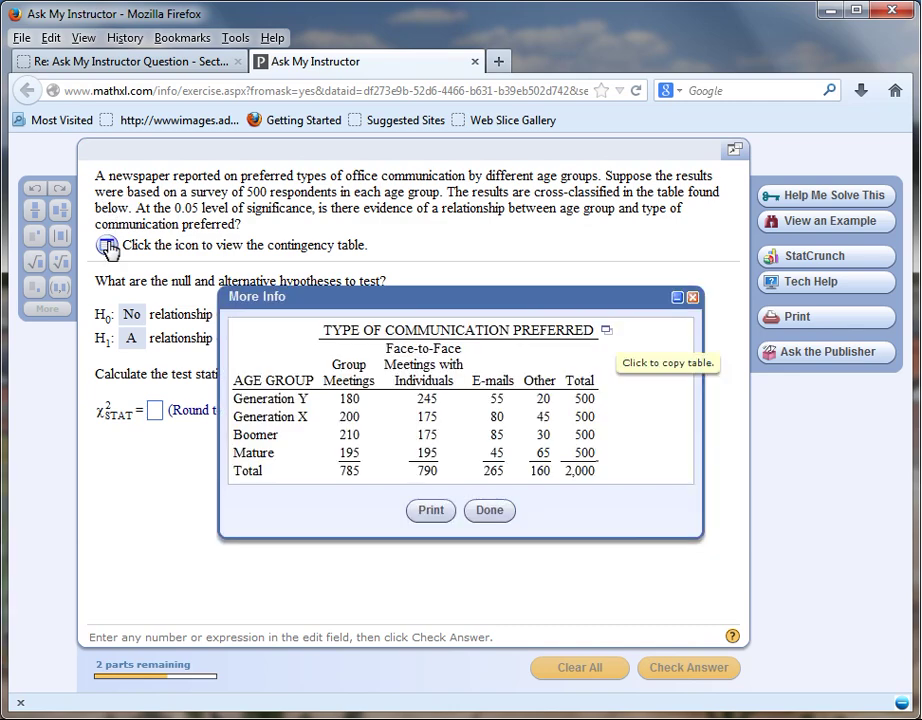
{"action": "left_click", "coordinate": [606, 329]}
{"action": "left_click", "coordinate": [606, 334]}
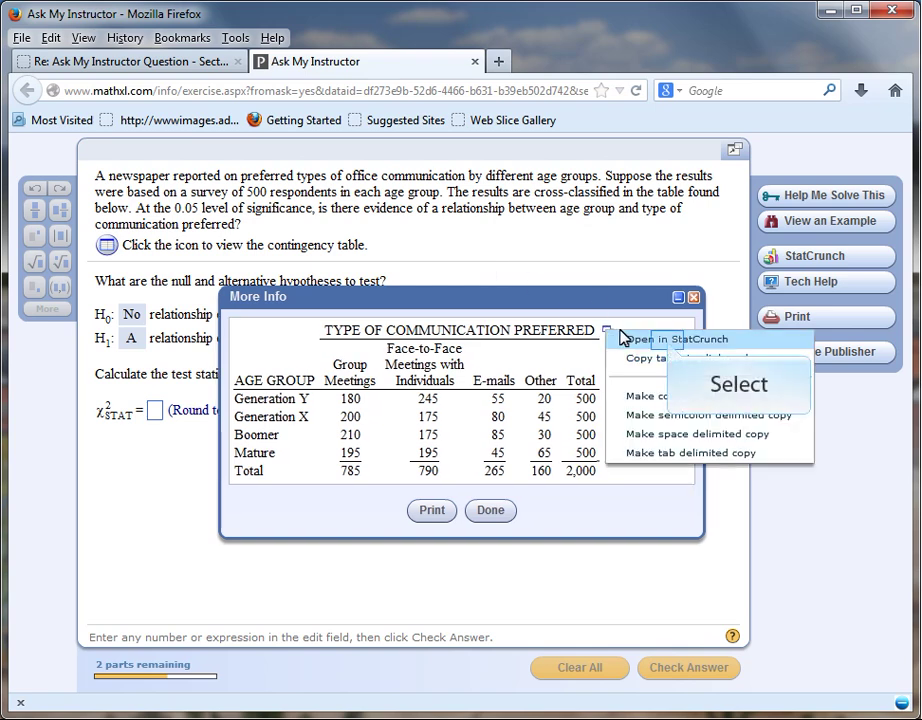
- Send the table to StatCrunch, re-enter the proxy login password, and dismiss the server error
{"action": "left_click", "coordinate": [667, 340]}
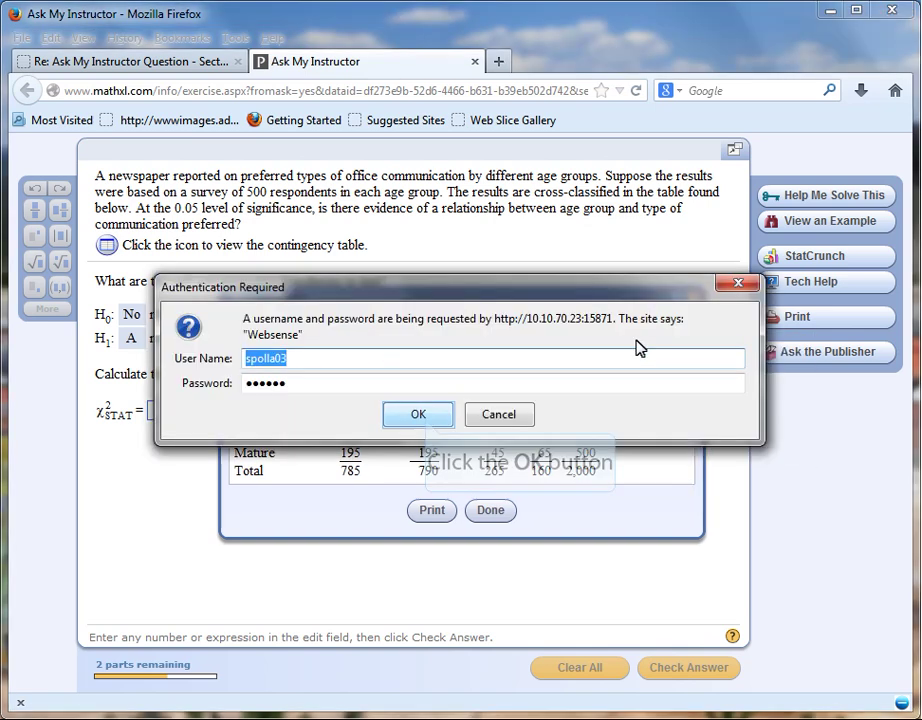
{"action": "left_click", "coordinate": [418, 414]}
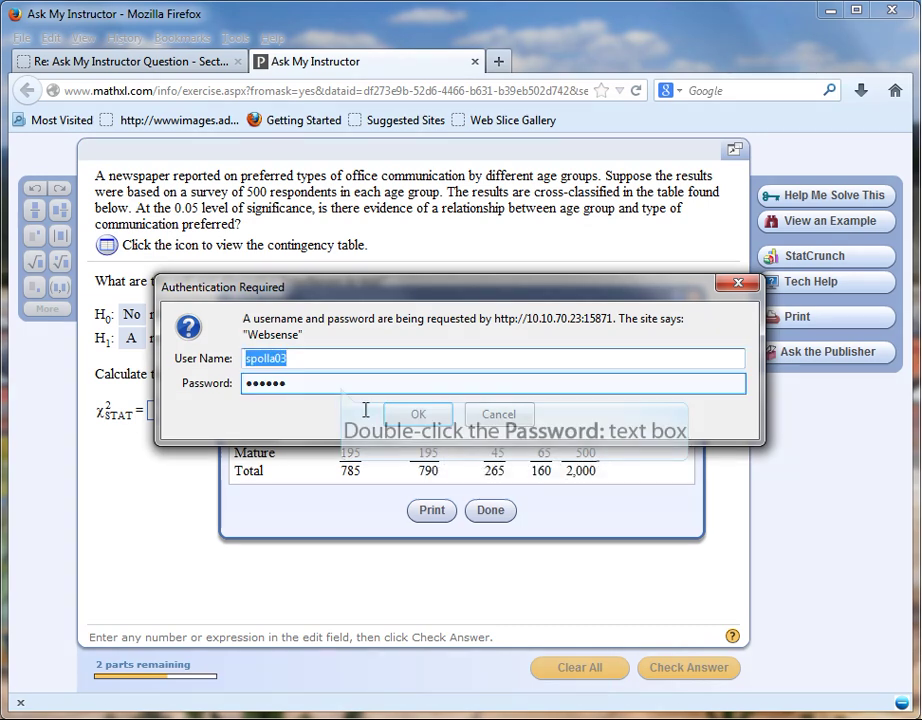
{"action": "double_click", "coordinate": [342, 386]}
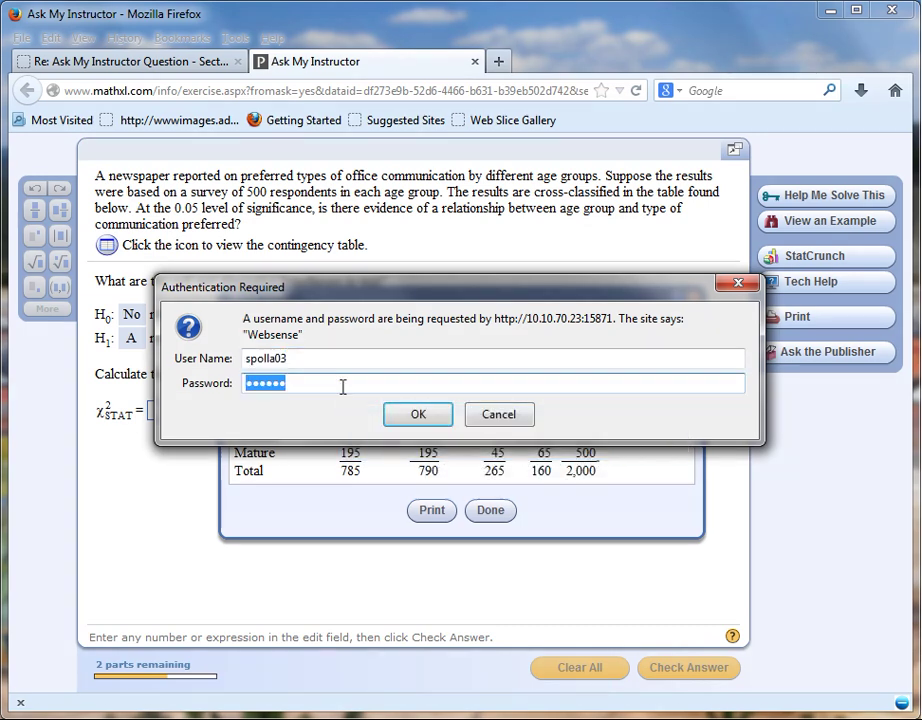
{"action": "type", "text": "s"}
{"action": "key", "text": "BackSpace"}
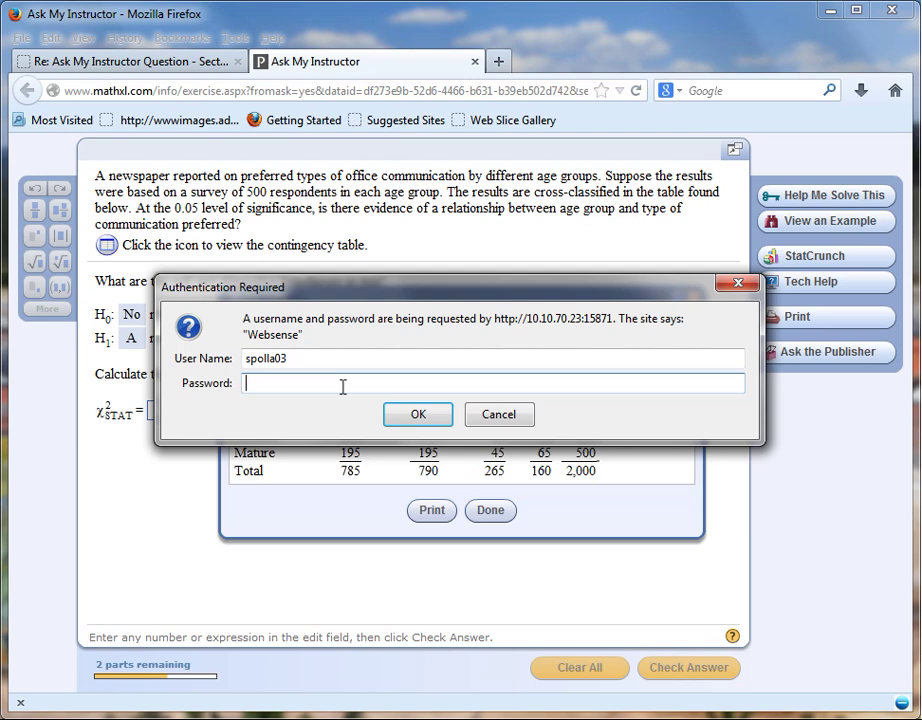
{"action": "type", "text": "*********"}
{"action": "key", "text": "Return"}
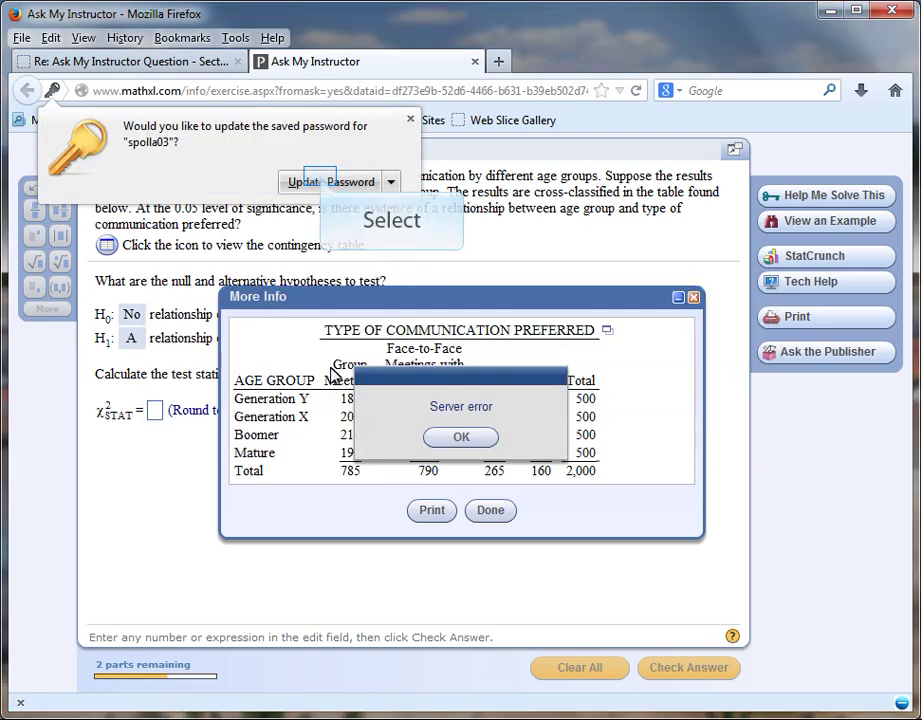
{"action": "left_click", "coordinate": [320, 181]}
{"action": "left_click", "coordinate": [461, 437]}
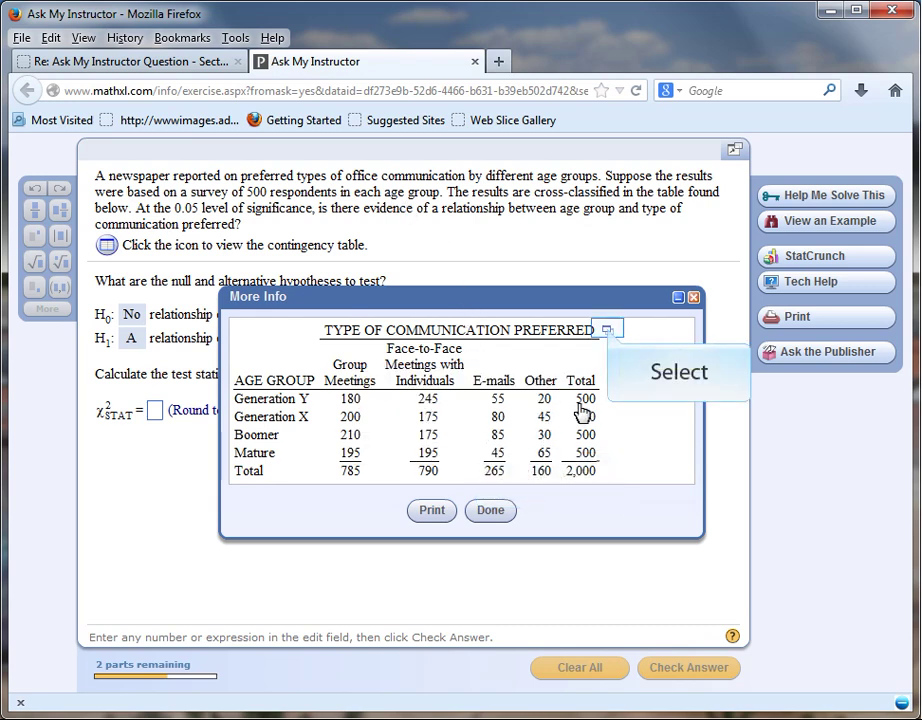
- Open the MathXL contingency table in StatCrunch as a new data set
{"action": "left_click", "coordinate": [607, 330]}
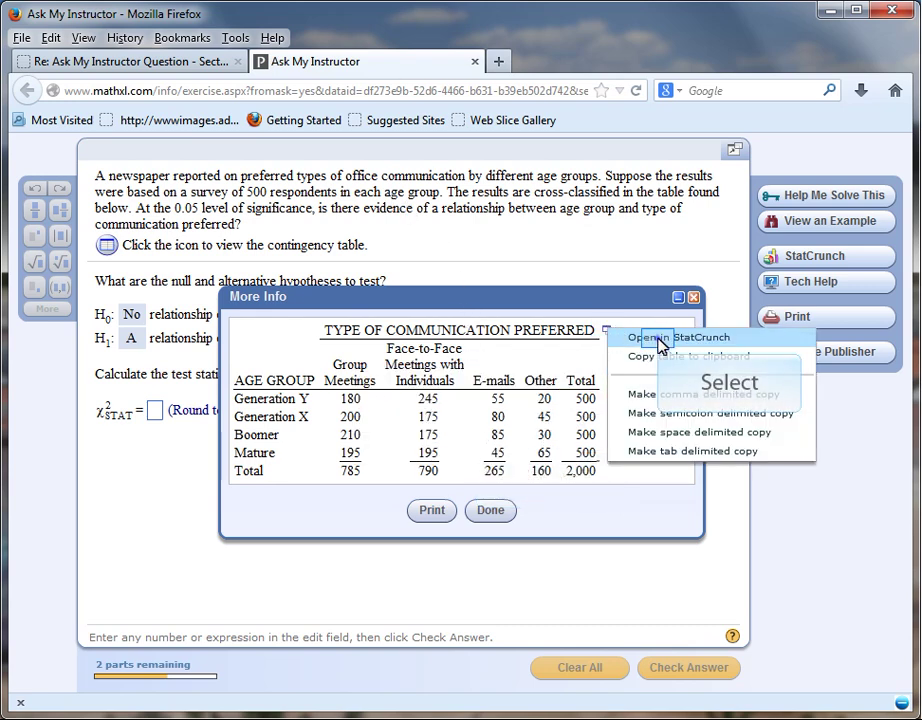
{"action": "left_click", "coordinate": [650, 338]}
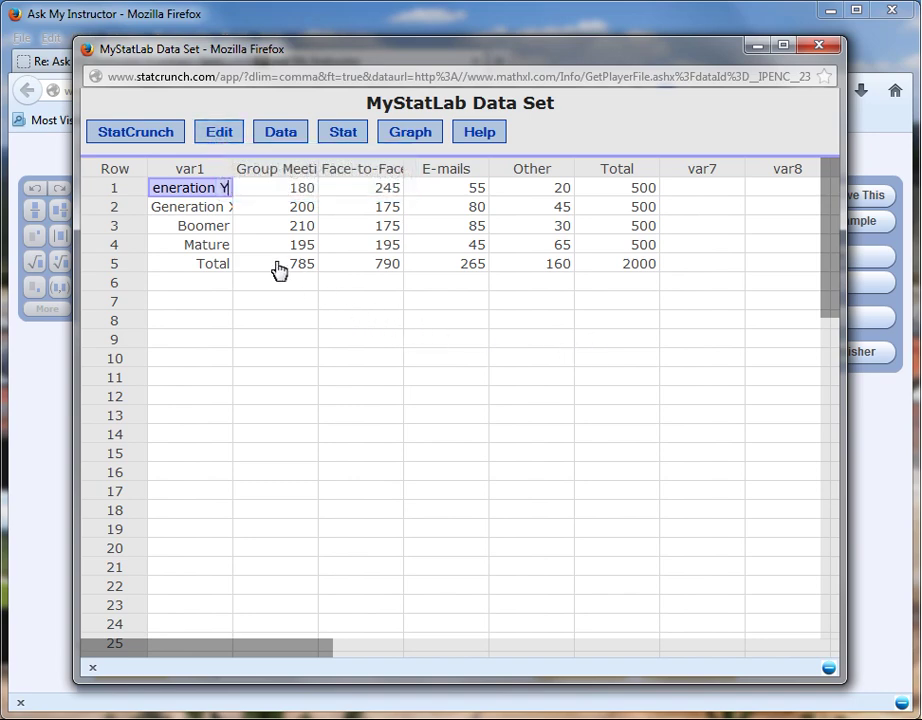
{"action": "left_click", "coordinate": [219, 133]}
- Delete the Total column from the StatCrunch data set
{"action": "mouse_move", "coordinate": [236, 285]}
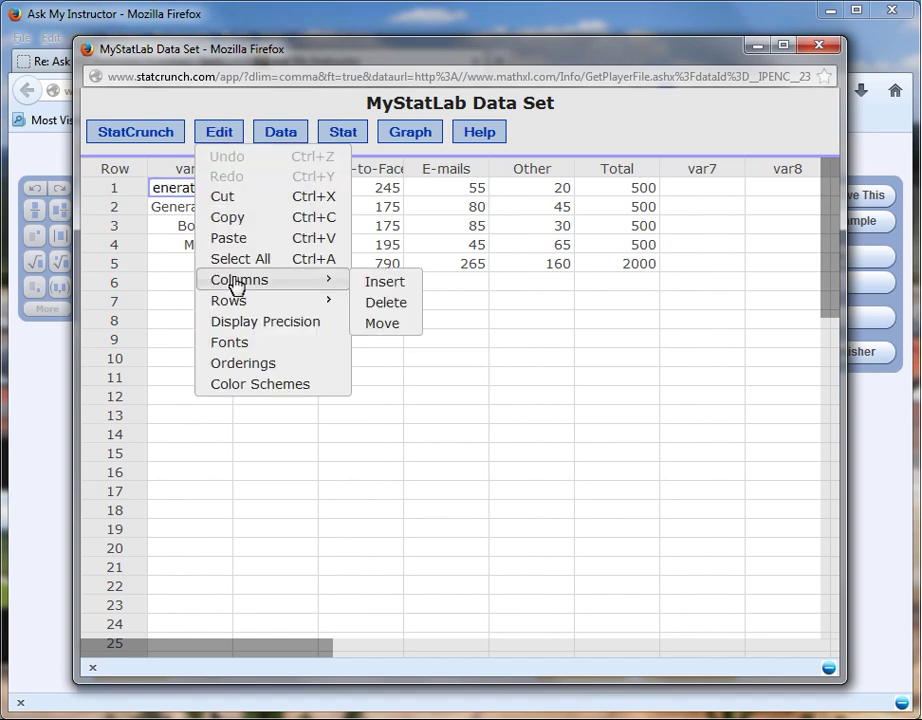
{"action": "left_click", "coordinate": [398, 306]}
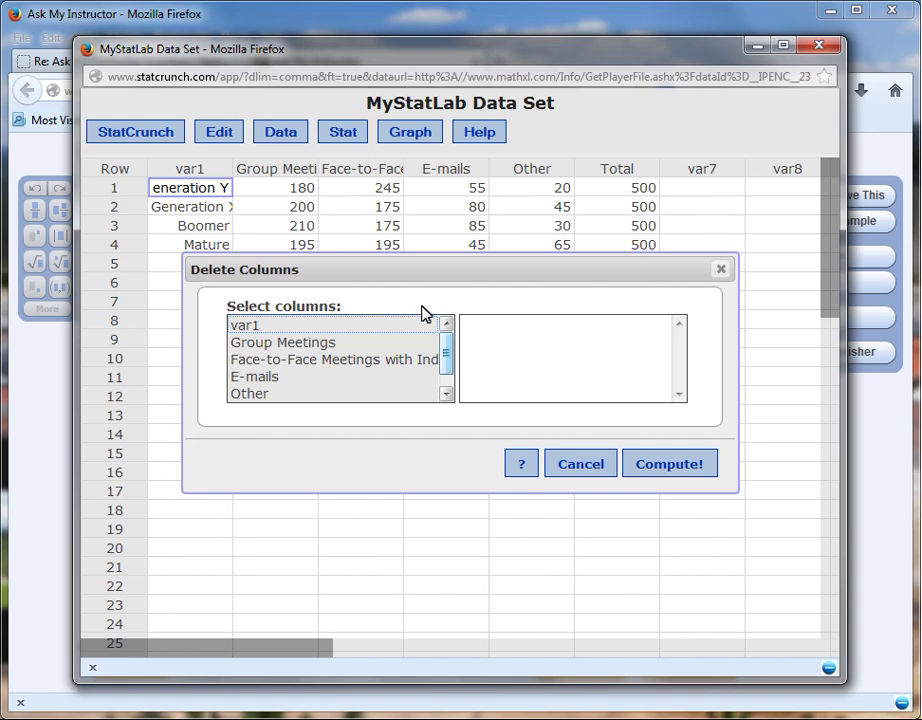
{"action": "scroll", "coordinate": [450, 370], "scroll_direction": "down", "scroll_amount": 1}
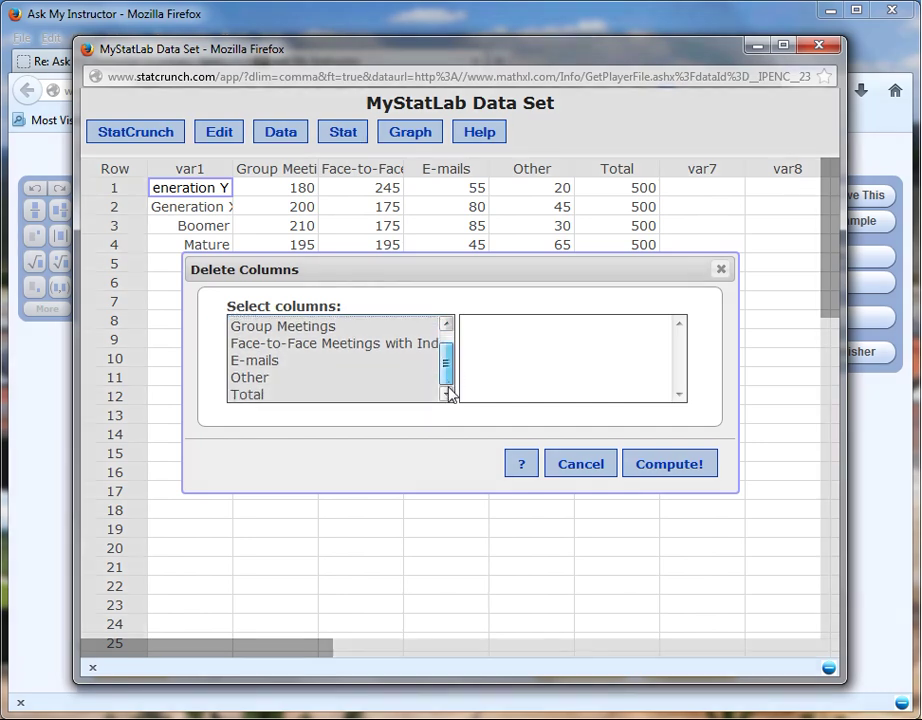
{"action": "left_click", "coordinate": [261, 395]}
{"action": "left_click", "coordinate": [686, 466]}
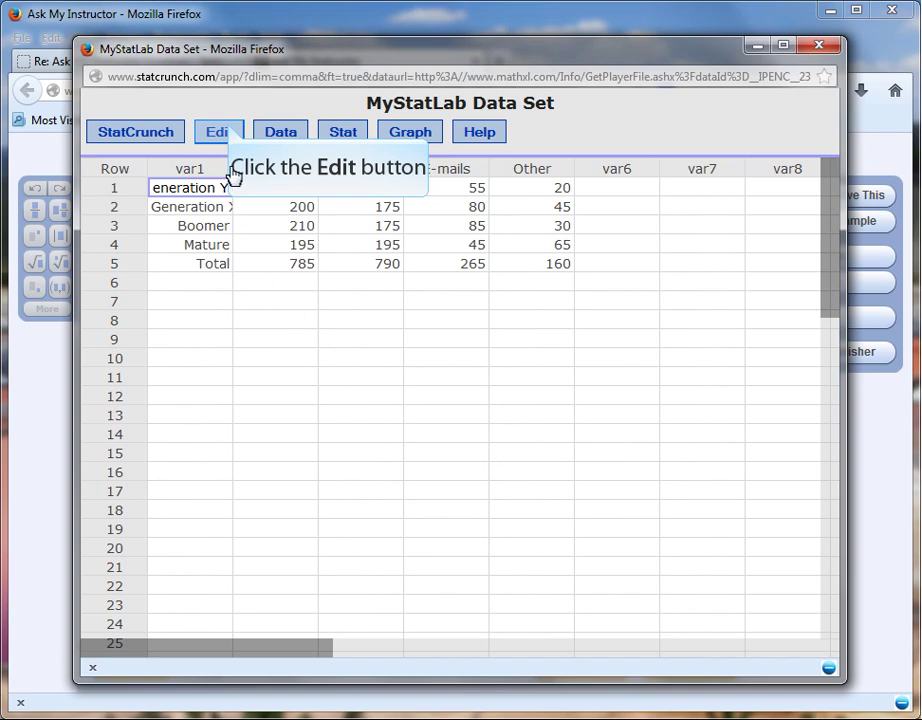
- Delete row 5, the Total row, from the data set
{"action": "left_click", "coordinate": [230, 131]}
{"action": "mouse_move", "coordinate": [261, 311]}
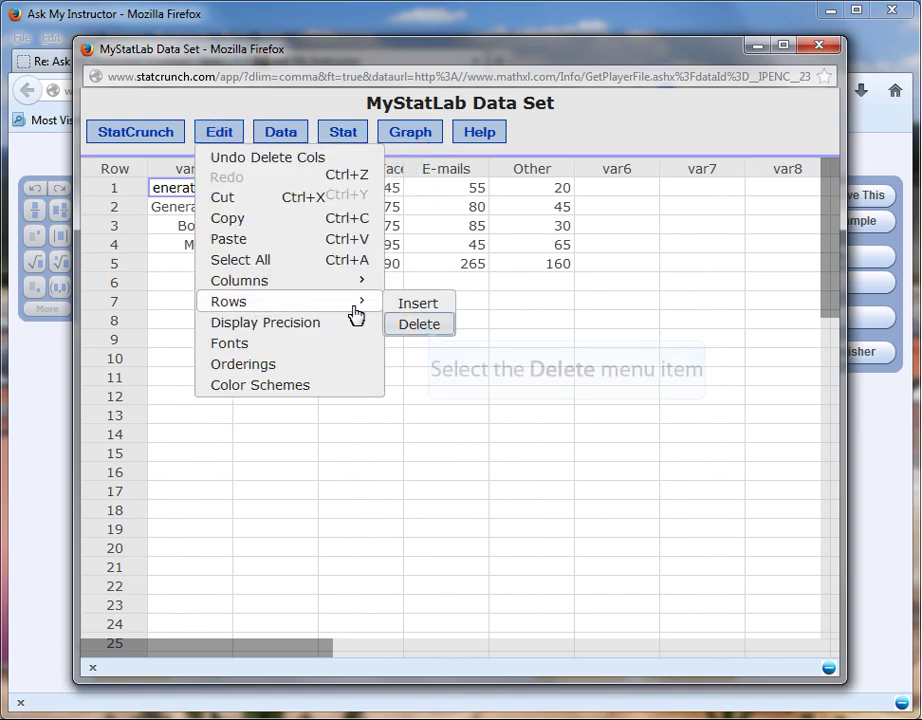
{"action": "left_click", "coordinate": [425, 326]}
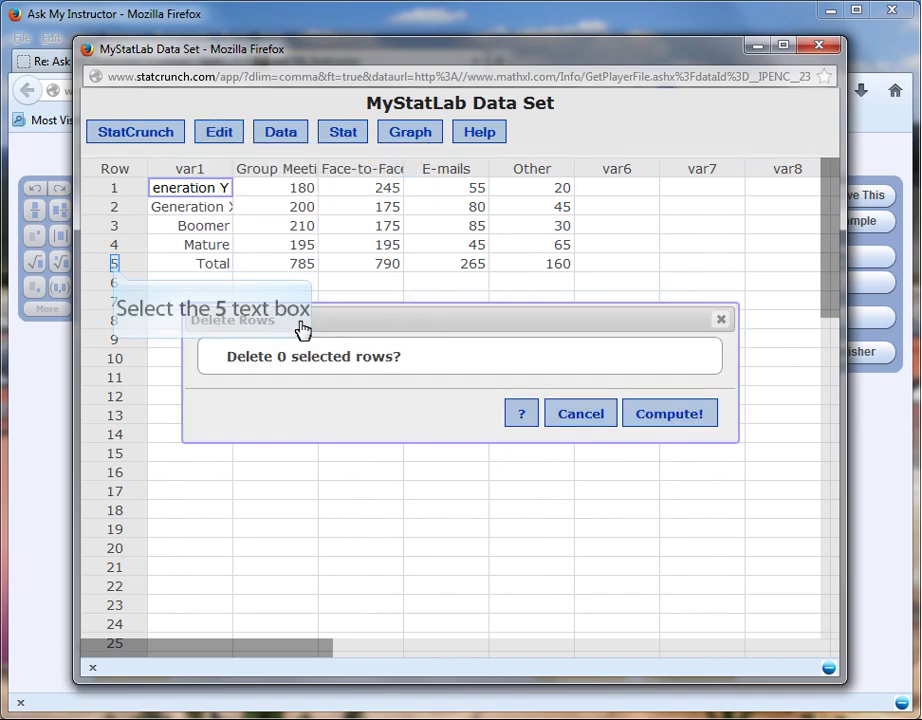
{"action": "left_click", "coordinate": [115, 266]}
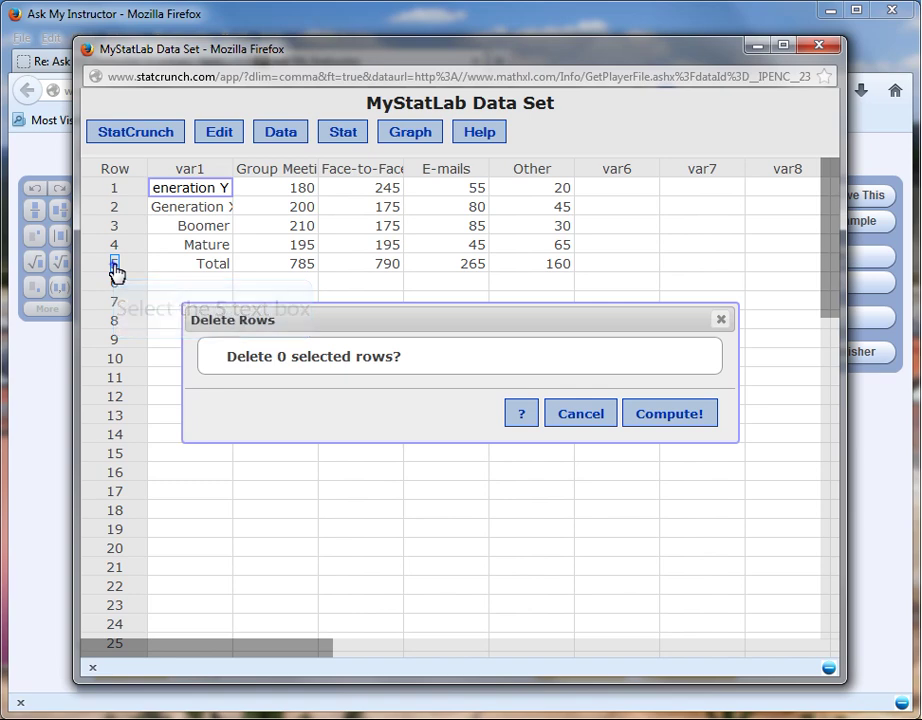
{"action": "left_click", "coordinate": [665, 416]}
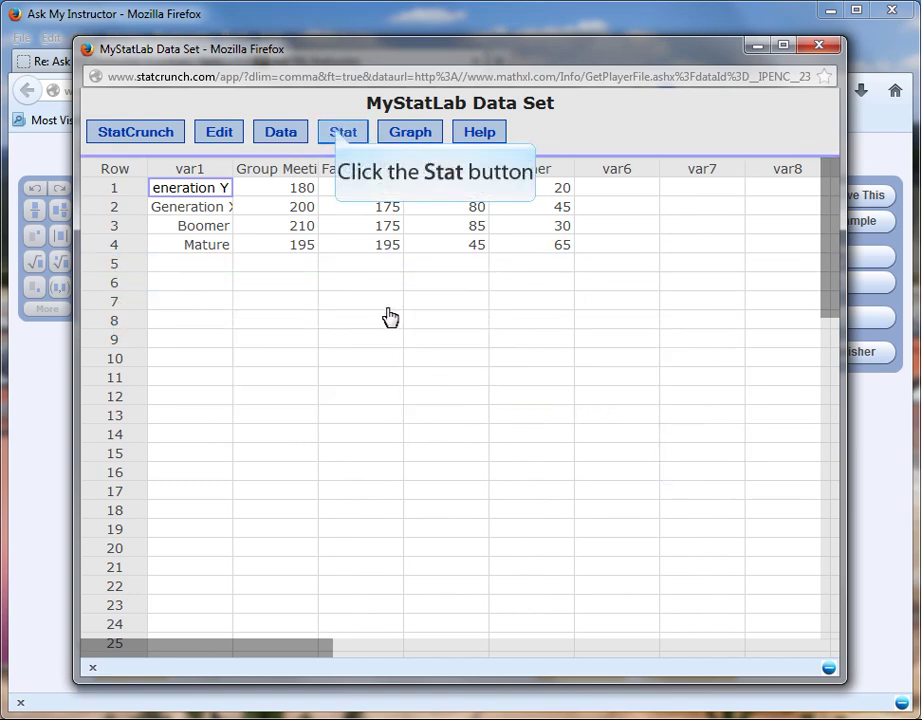
- Run a Contingency With Summary chi-square test on the four communication columns, row labels var1
{"action": "left_click", "coordinate": [342, 134]}
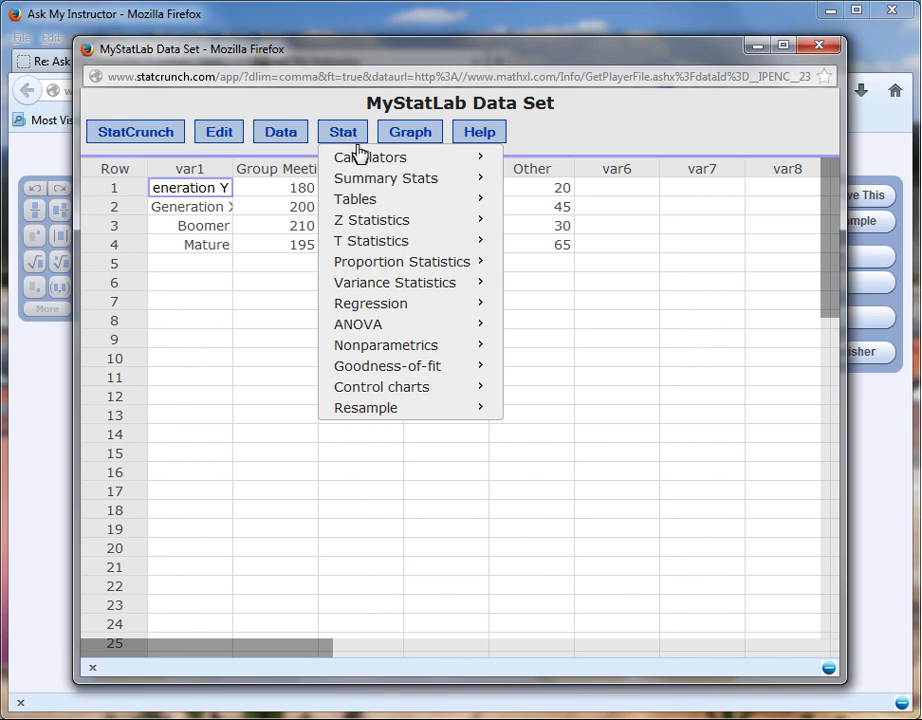
{"action": "mouse_move", "coordinate": [390, 199]}
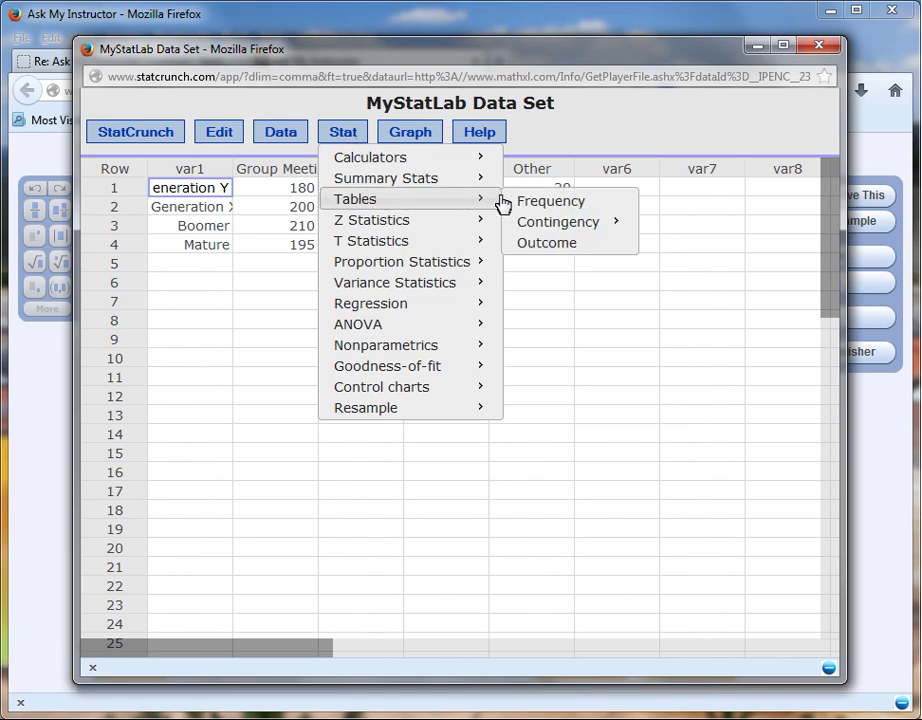
{"action": "mouse_move", "coordinate": [572, 231]}
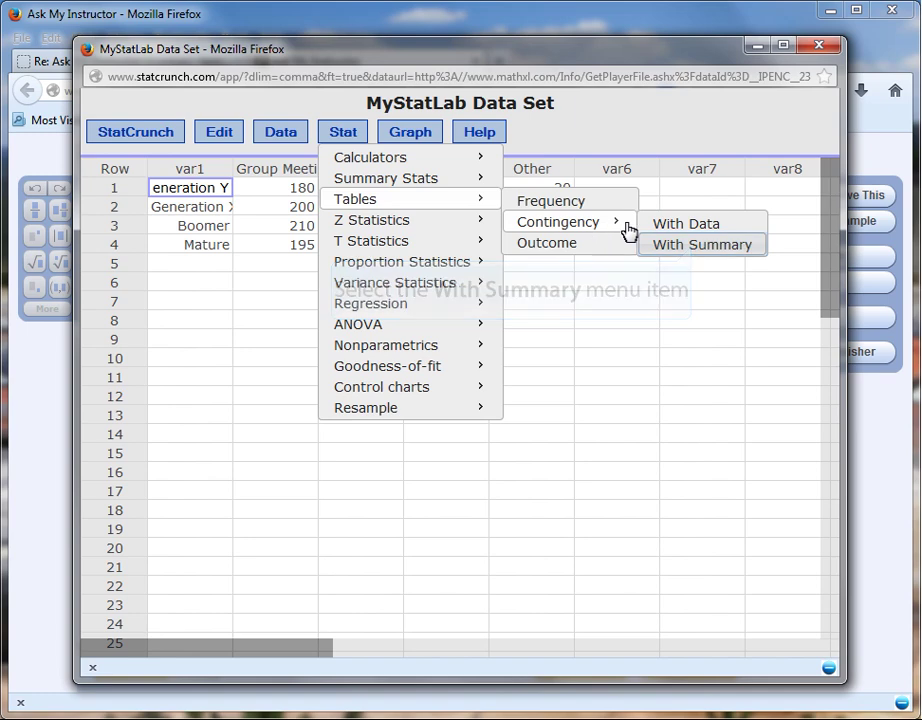
{"action": "left_click", "coordinate": [695, 247]}
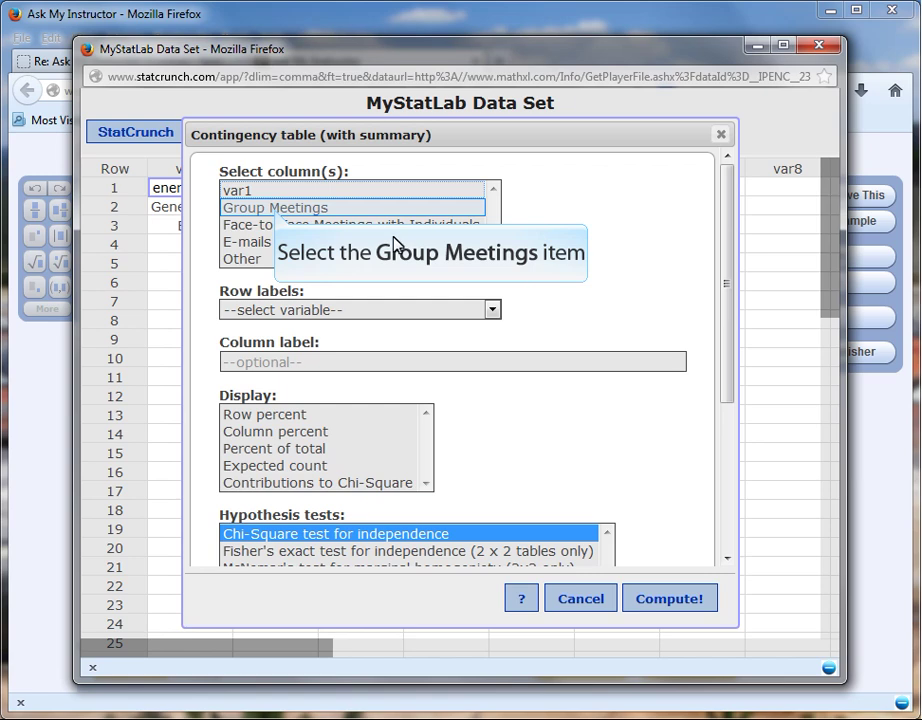
{"action": "left_click", "coordinate": [279, 212]}
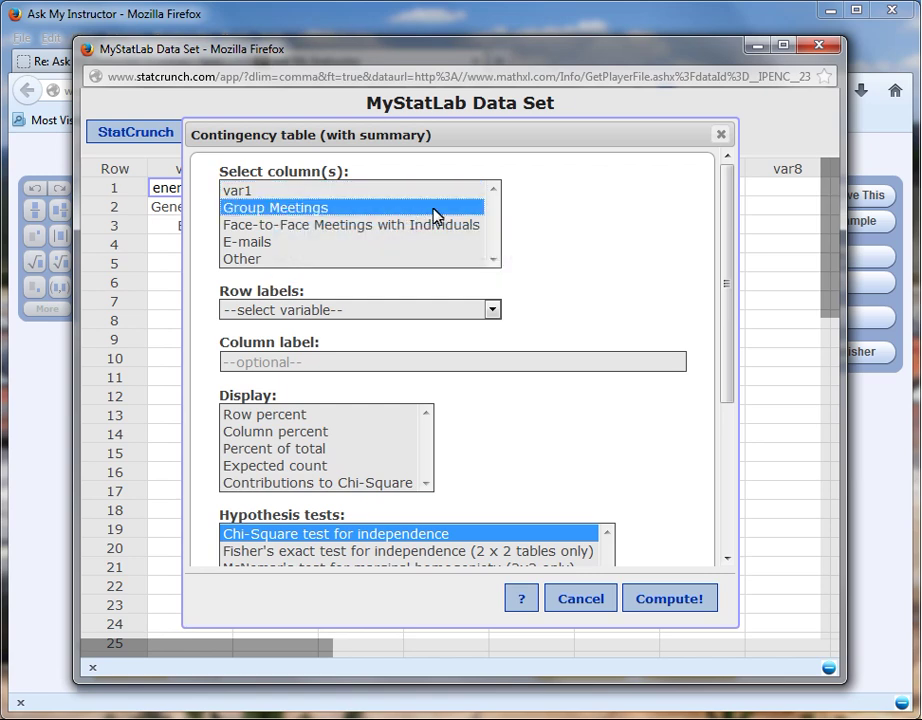
{"action": "key", "text": "shift+Down"}
{"action": "key", "text": "shift+Down"}
{"action": "key", "text": "shift+Down"}
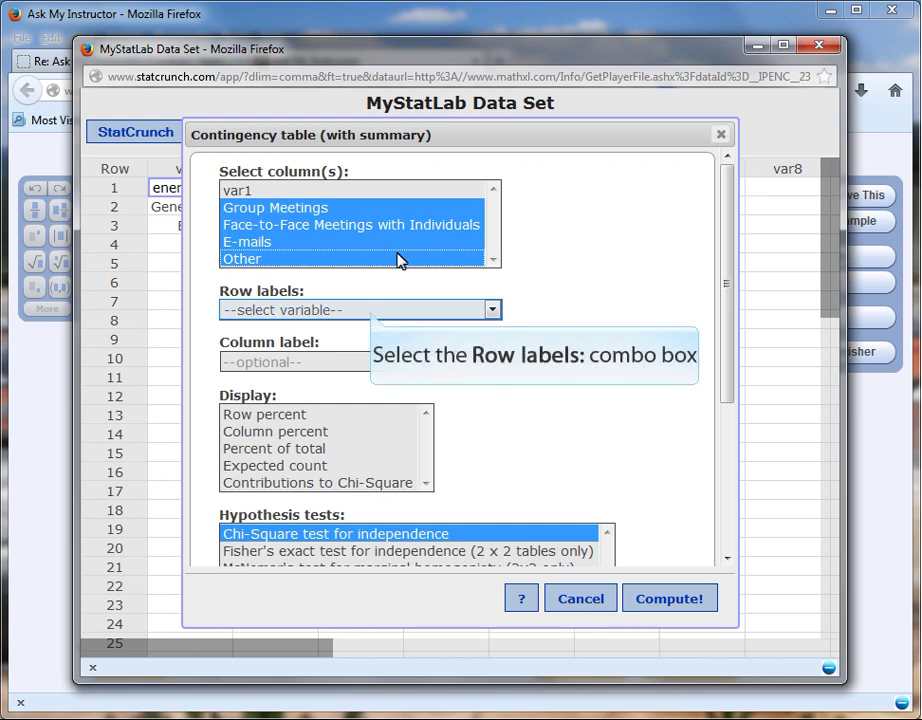
{"action": "left_click", "coordinate": [374, 312]}
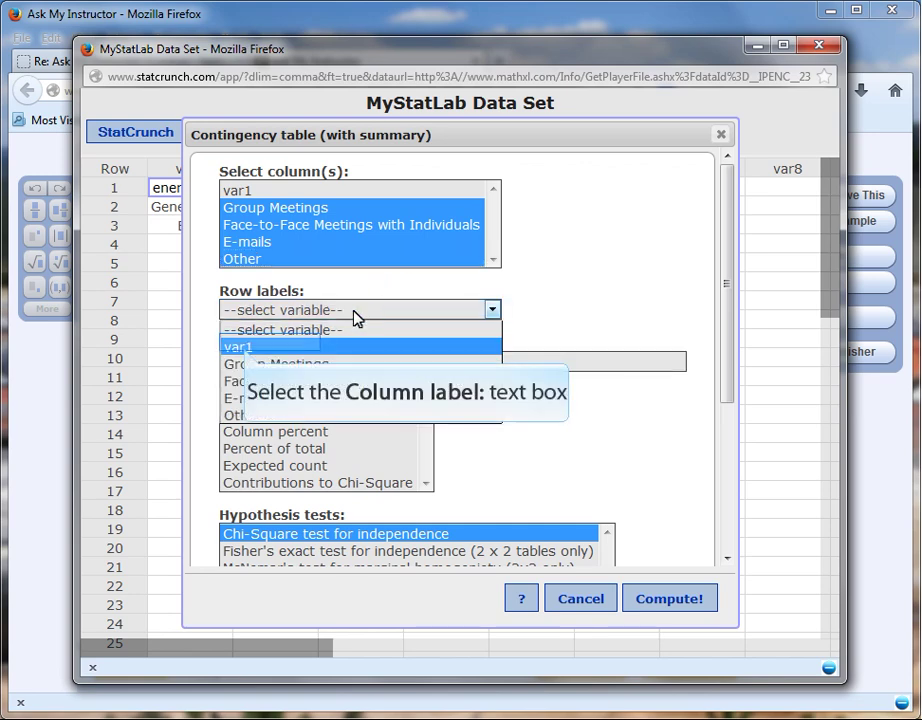
{"action": "left_click", "coordinate": [247, 348]}
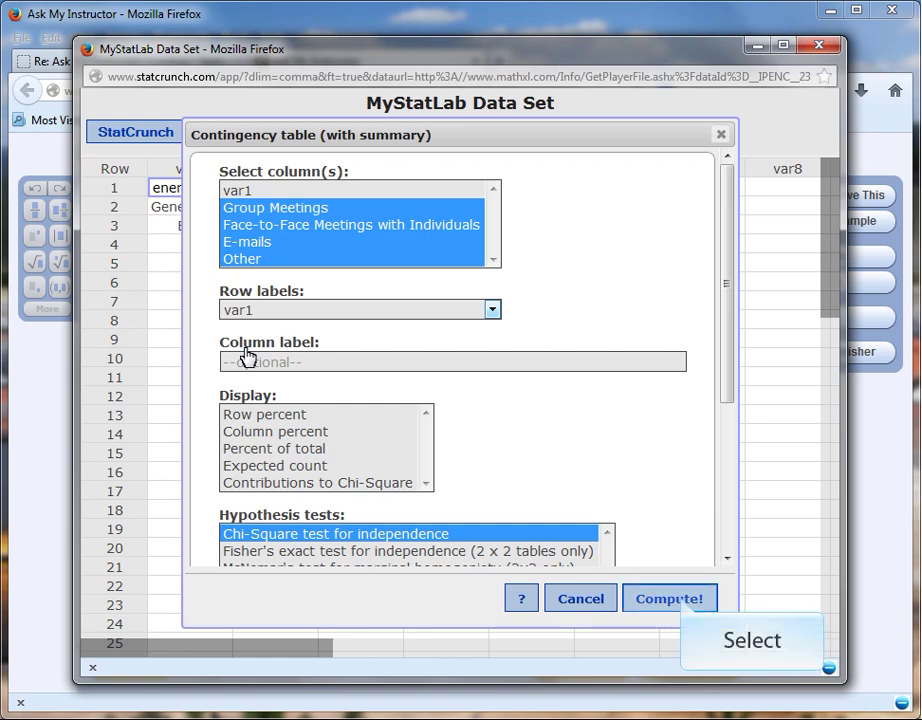
{"action": "left_click", "coordinate": [679, 600]}
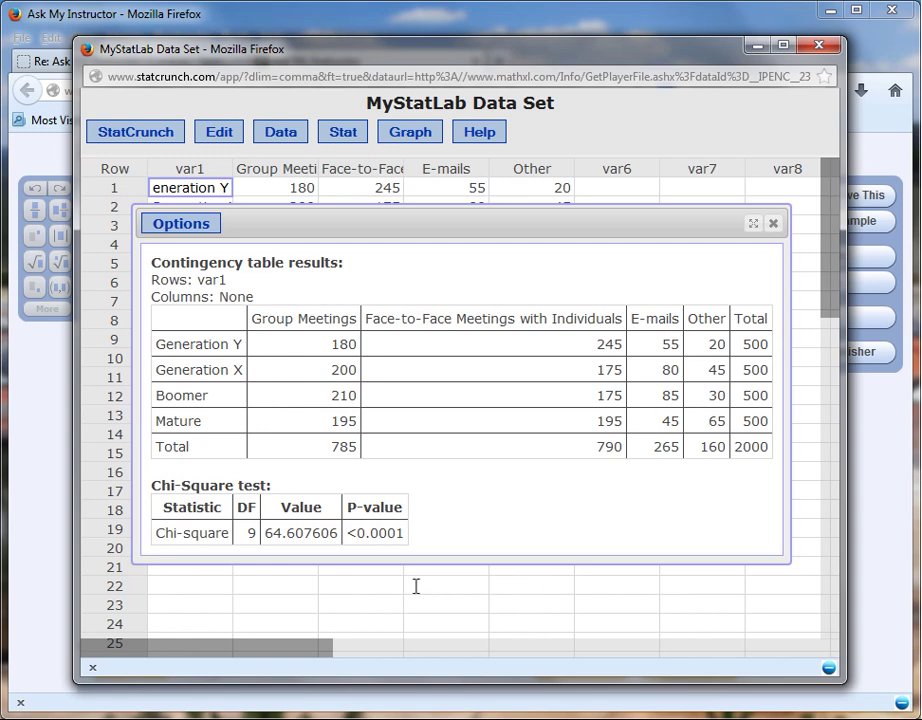
- Select and copy the chi-square statistic 64.607 from the StatCrunch results
{"action": "left_click_drag", "start_coordinate": [266, 532], "coordinate": [302, 530]}
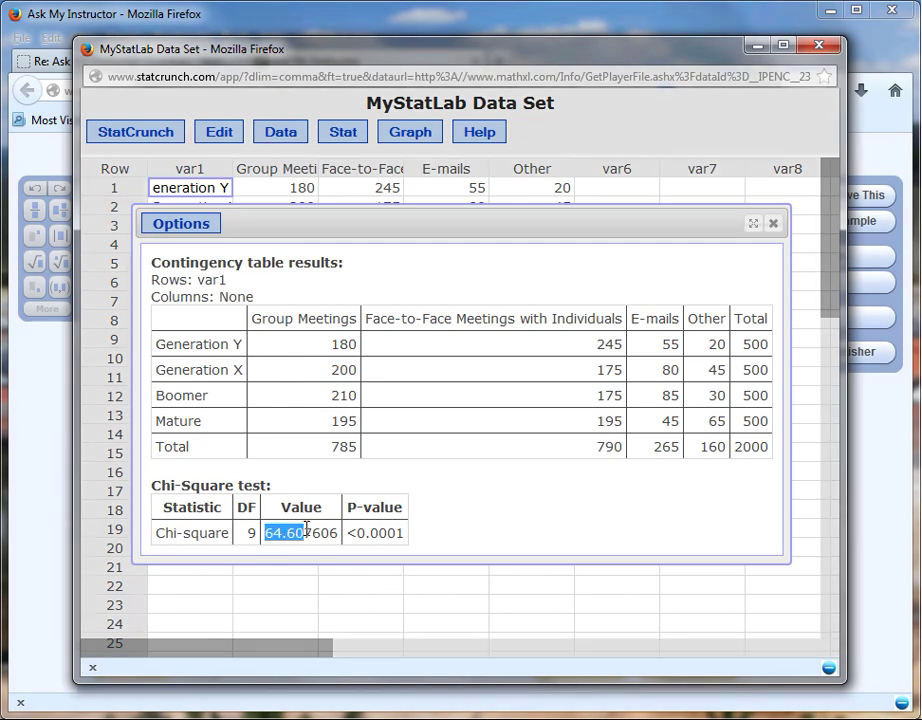
{"action": "left_click_drag", "start_coordinate": [306, 530], "coordinate": [315, 530]}
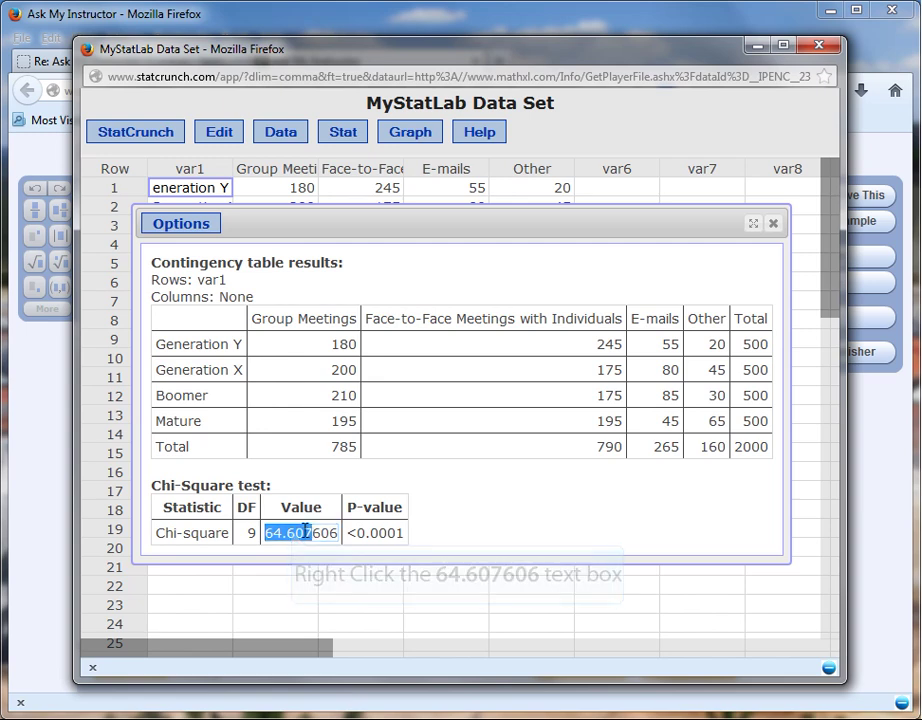
{"action": "right_click", "coordinate": [292, 531]}
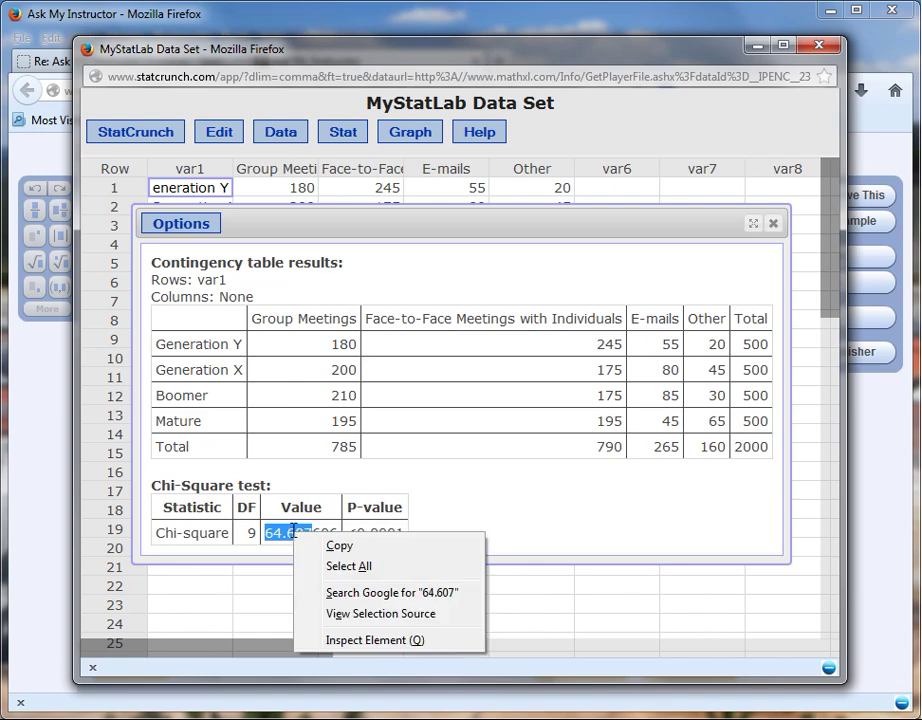
{"action": "left_click", "coordinate": [350, 546]}
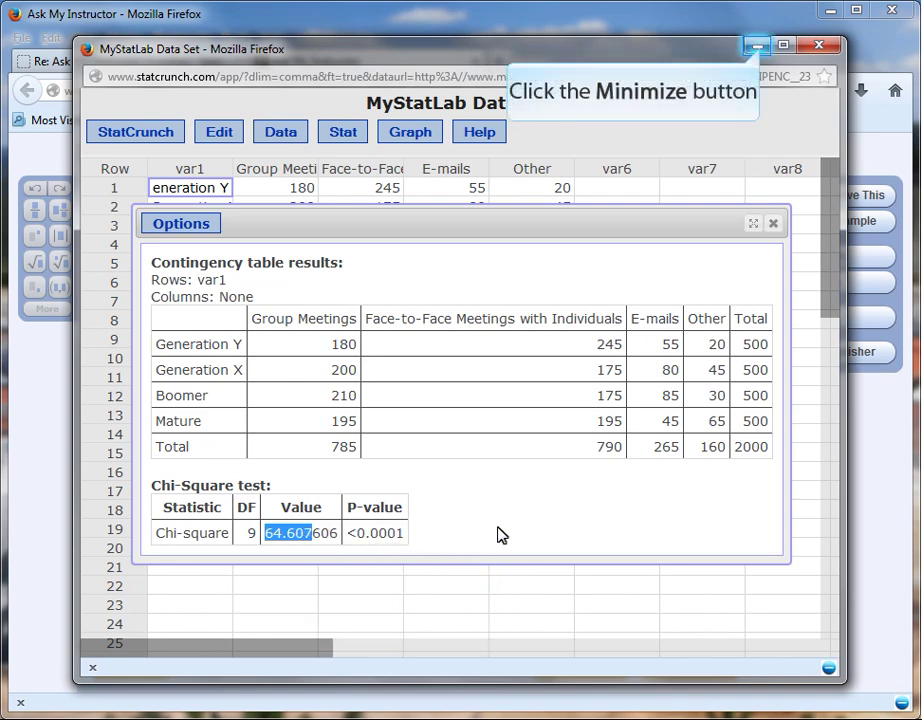
- Paste 64.607 into the chi-square answer box and check it as correct
{"action": "left_click", "coordinate": [761, 48]}
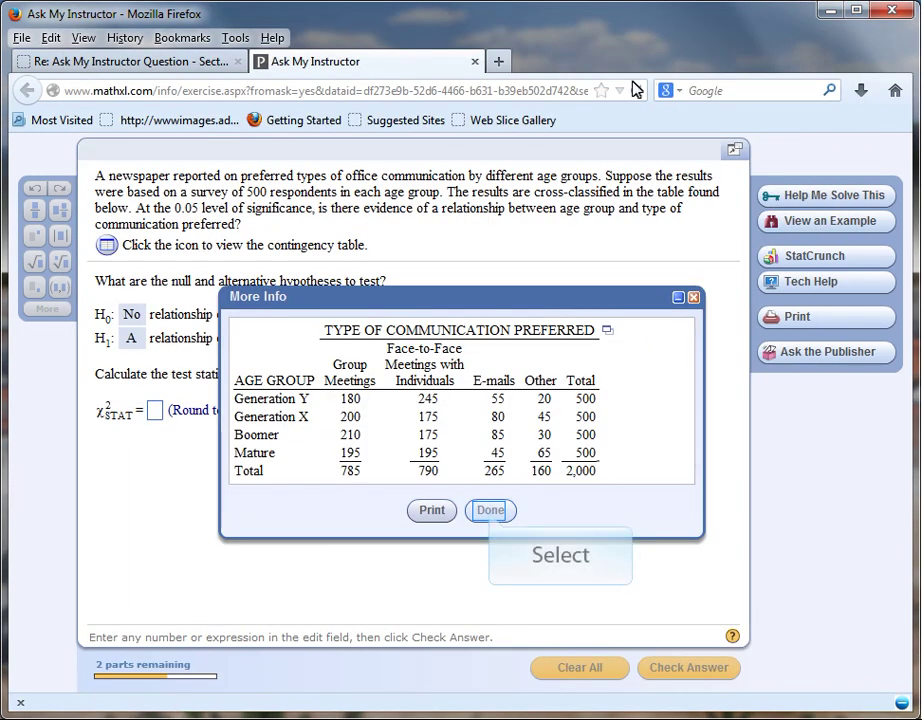
{"action": "left_click", "coordinate": [489, 508]}
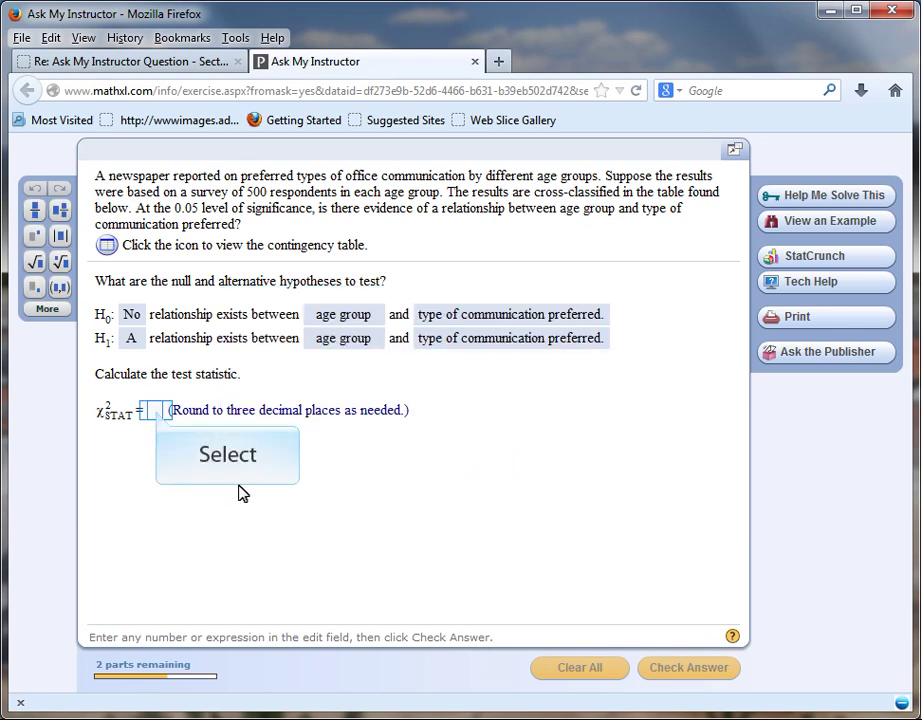
{"action": "left_click", "coordinate": [156, 414]}
{"action": "right_click", "coordinate": [156, 414]}
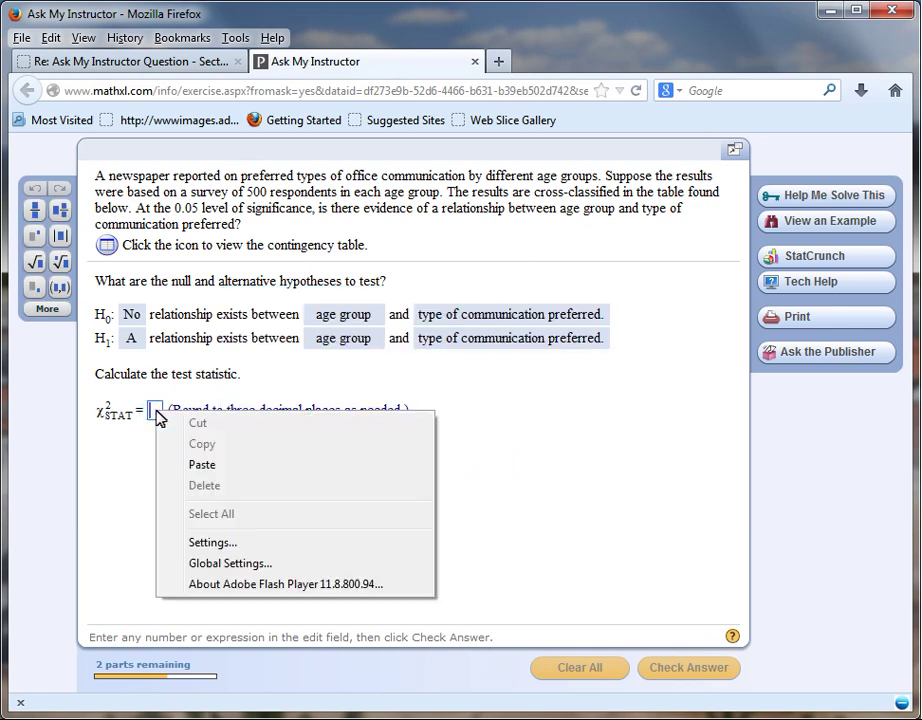
{"action": "left_click", "coordinate": [173, 465]}
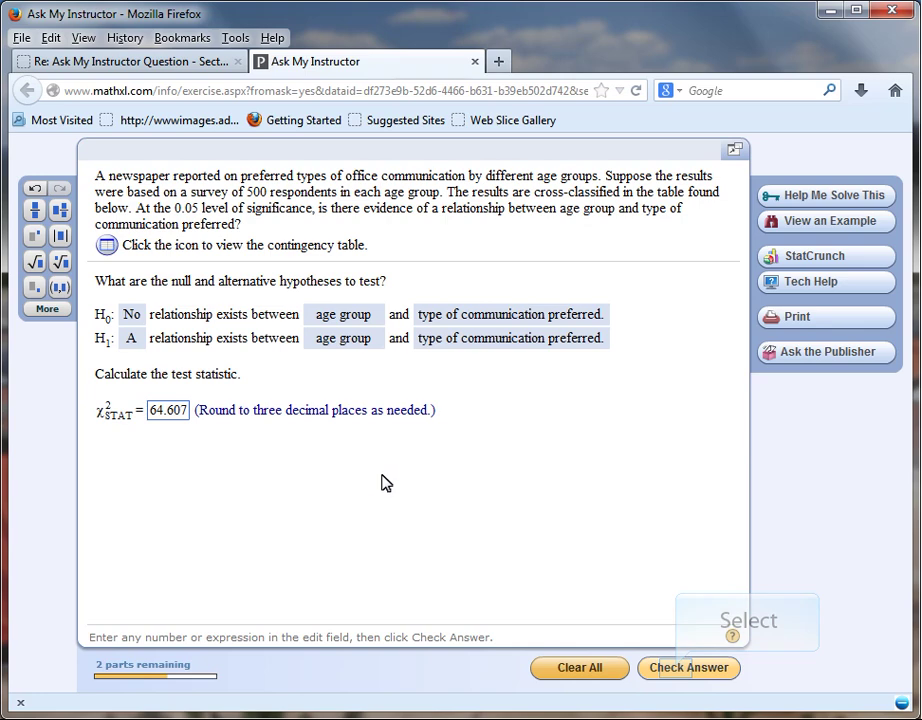
{"action": "left_click", "coordinate": [677, 670]}
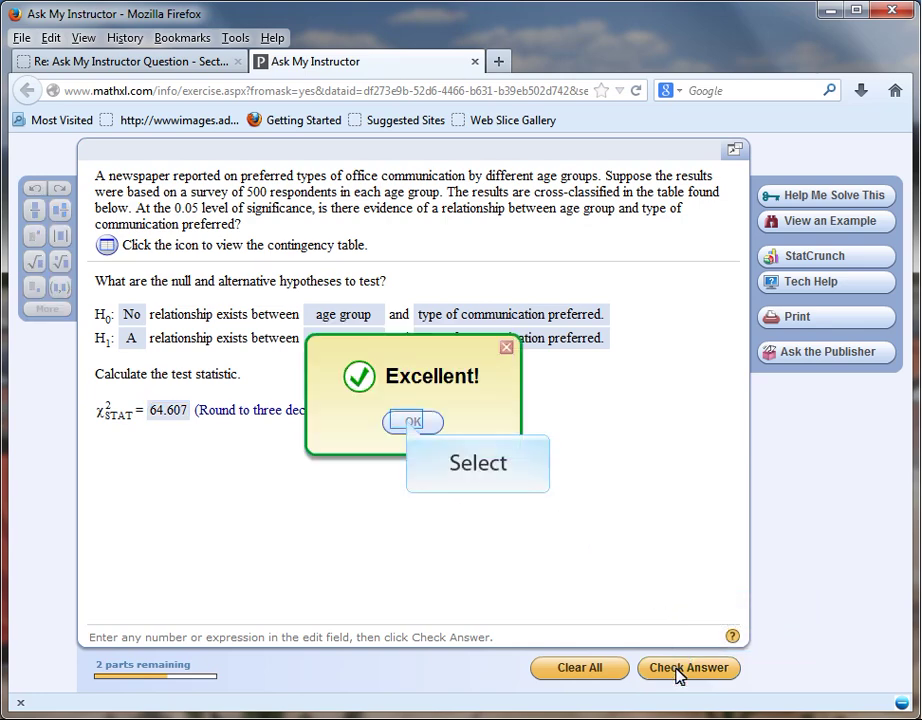
{"action": "left_click", "coordinate": [410, 423]}
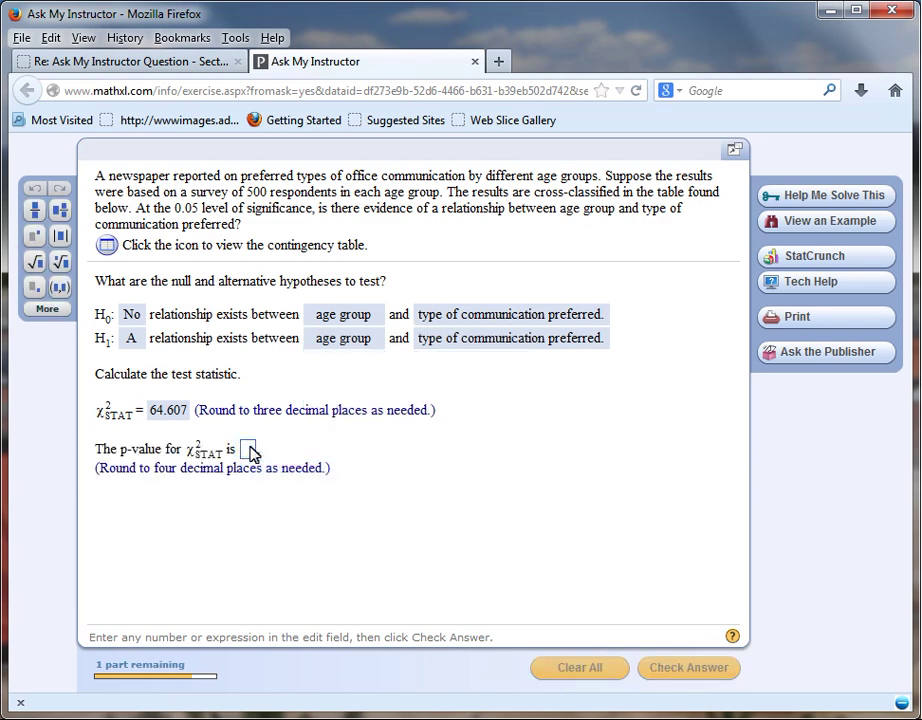
- Enter .0001 as the p-value and submit it for checking
{"action": "type", "text": ".0001"}
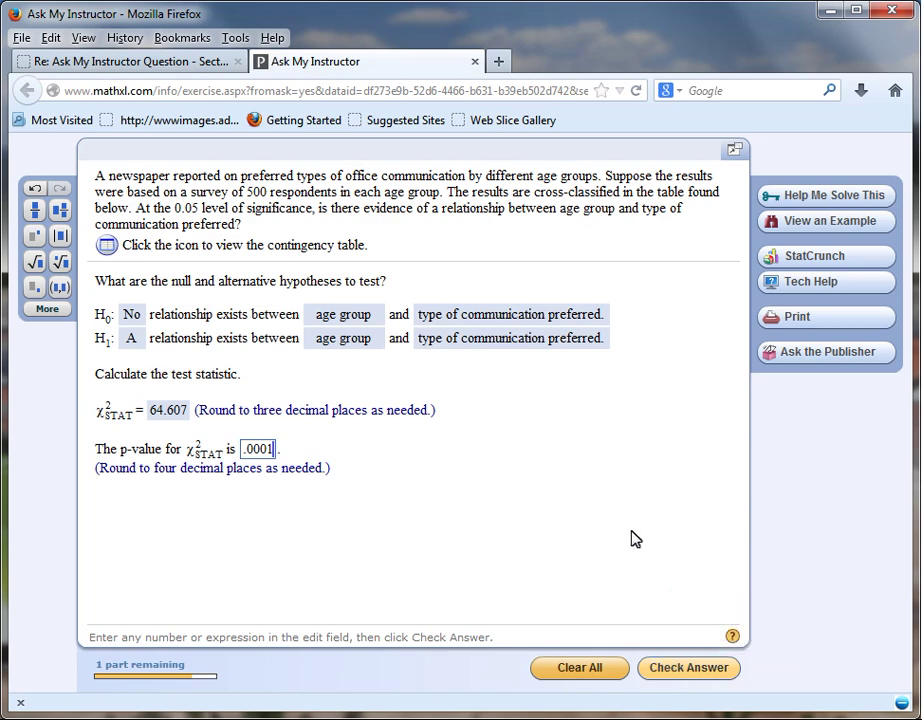
{"action": "left_click", "coordinate": [668, 670]}
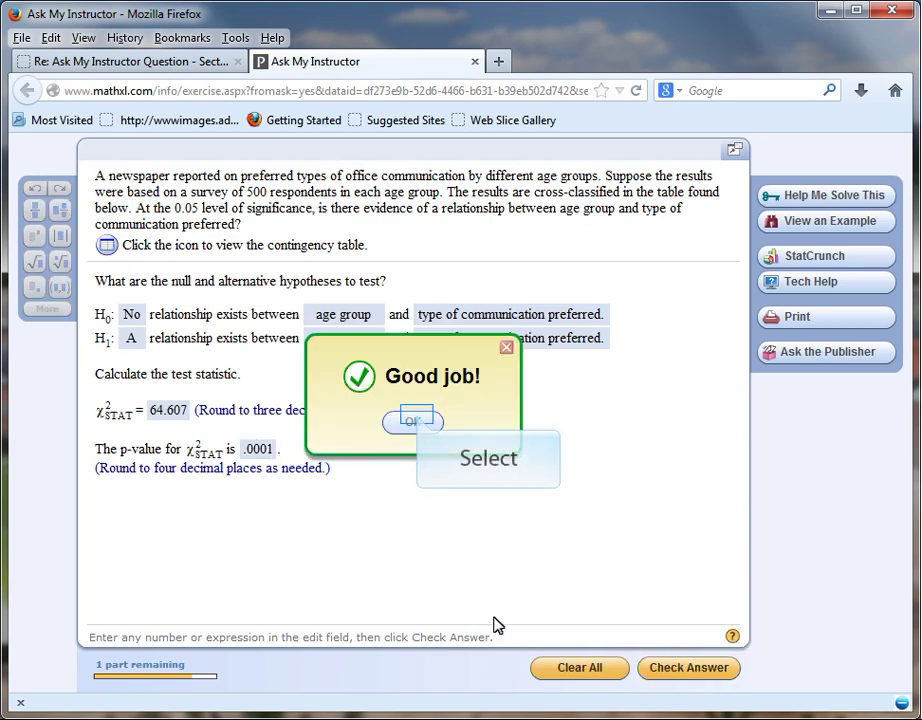
{"action": "left_click", "coordinate": [418, 421]}
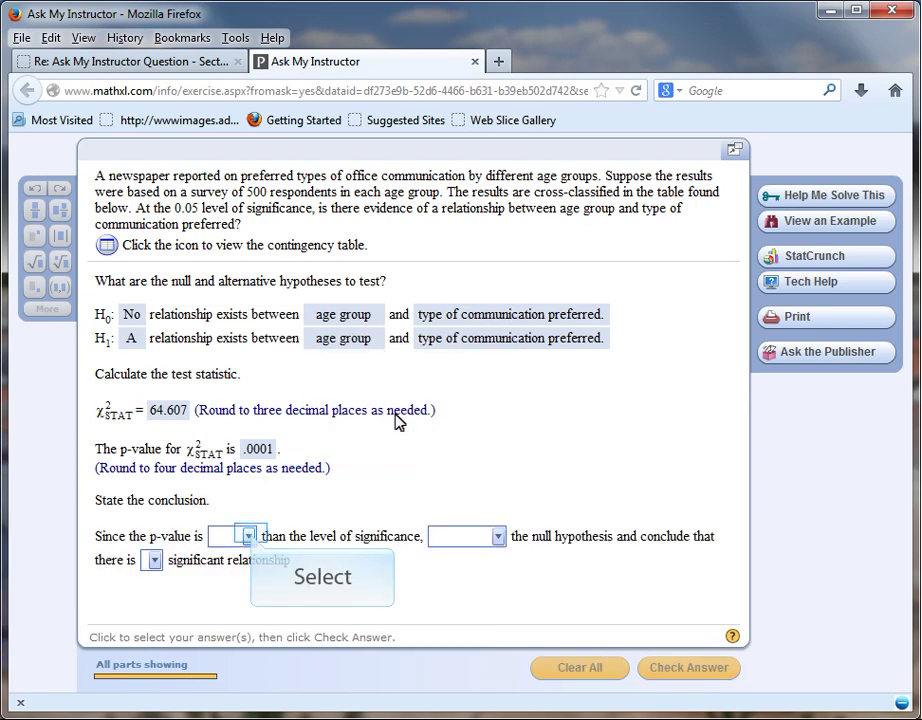
- Answer the conclusion with less, reject and a significant relationship, then check it
{"action": "left_click", "coordinate": [249, 537]}
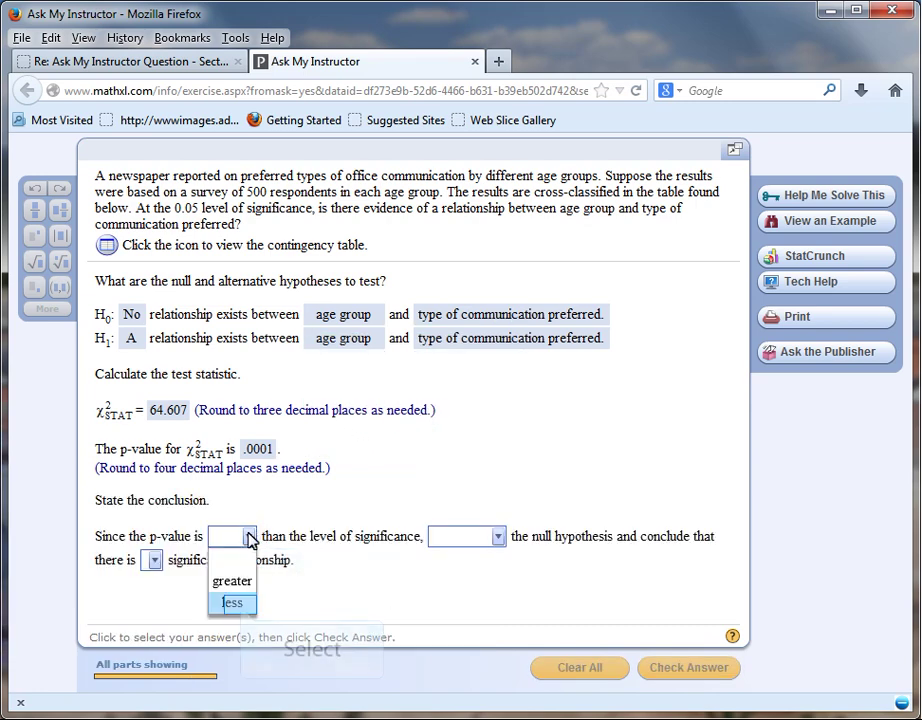
{"action": "left_click", "coordinate": [232, 603]}
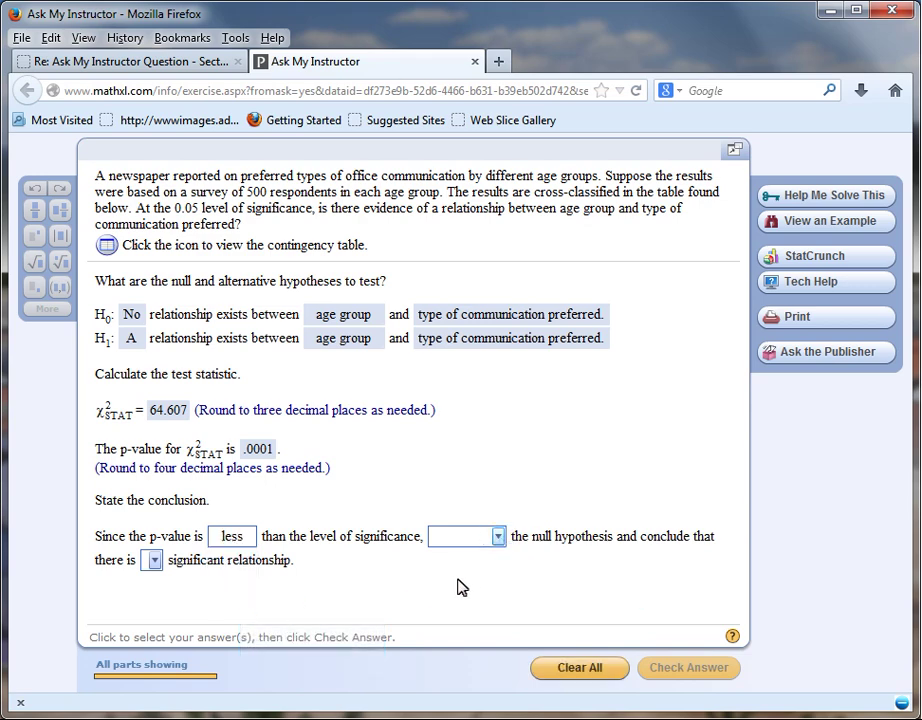
{"action": "left_click", "coordinate": [501, 537]}
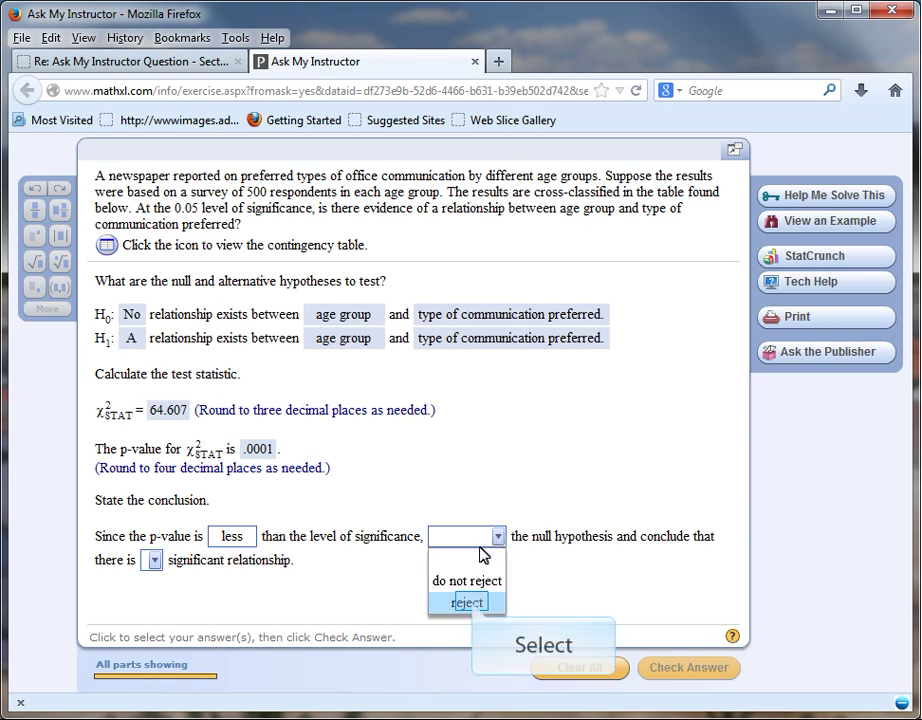
{"action": "left_click", "coordinate": [477, 603]}
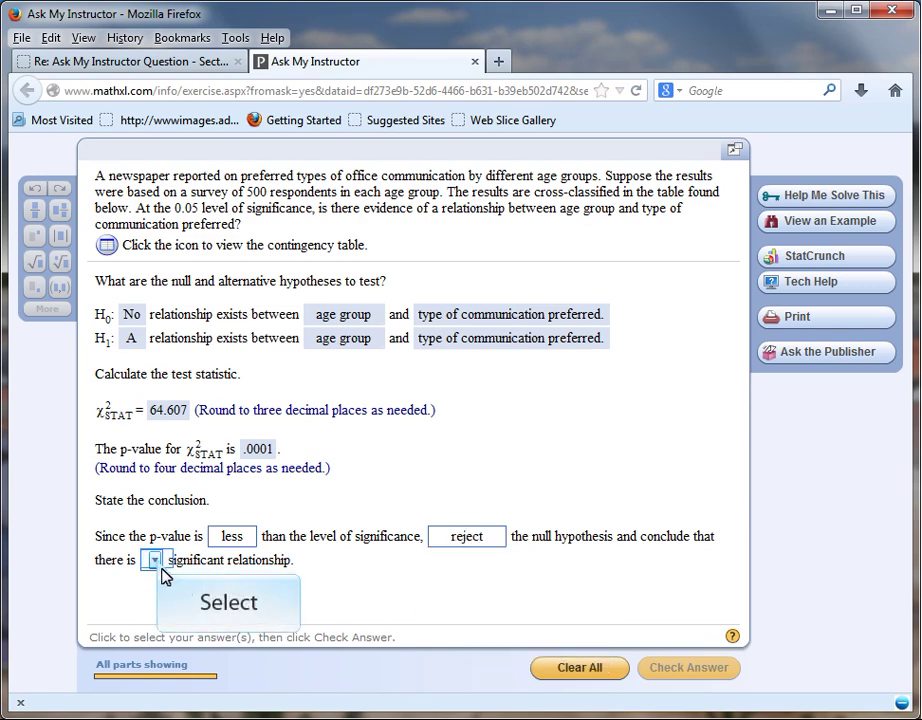
{"action": "left_click", "coordinate": [155, 563]}
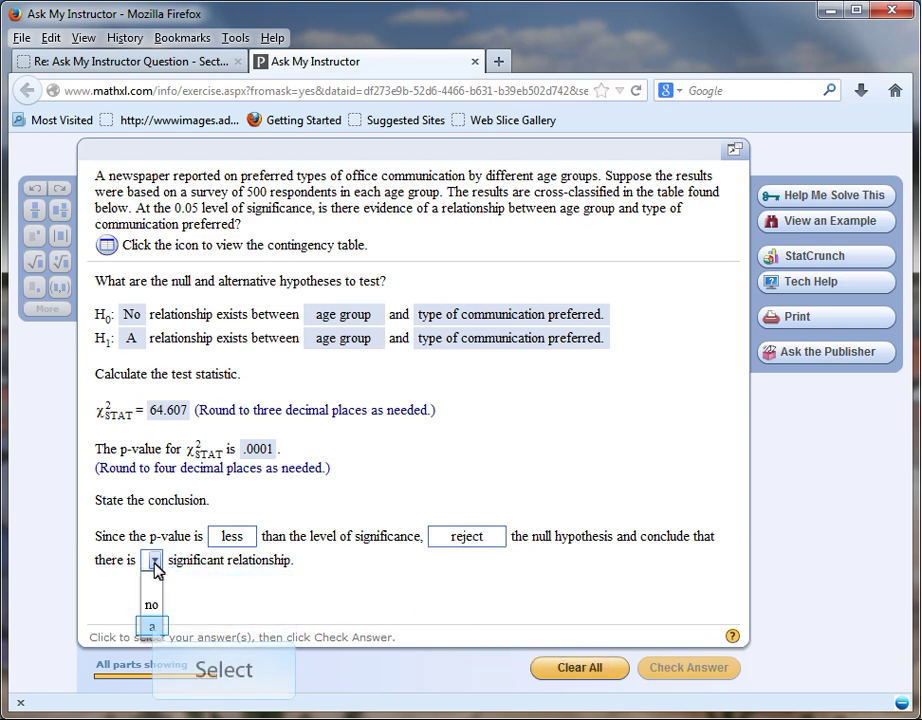
{"action": "left_click", "coordinate": [152, 627]}
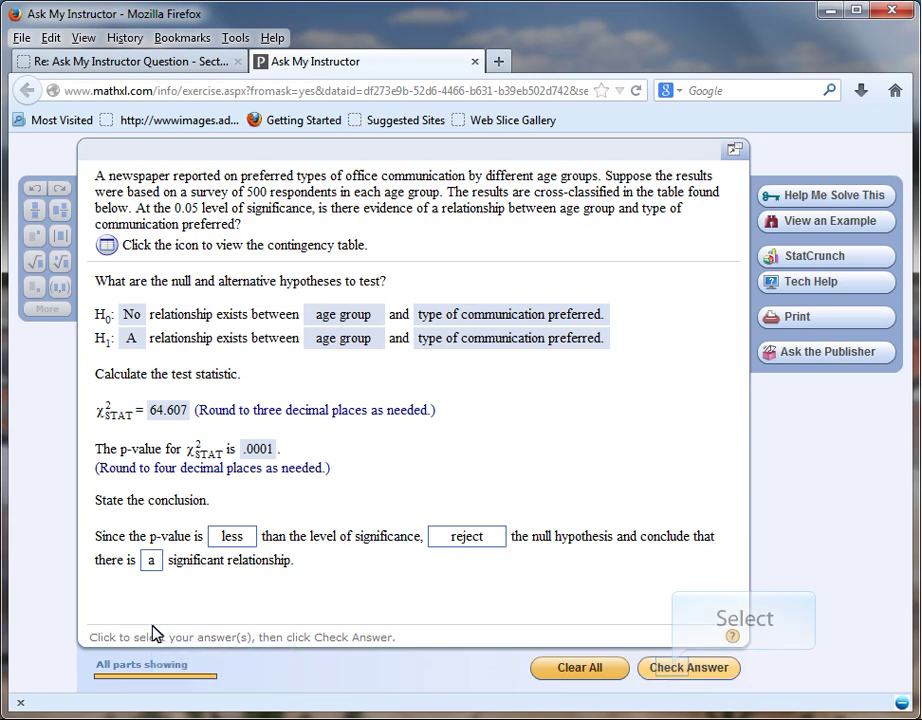
{"action": "left_click", "coordinate": [674, 668]}
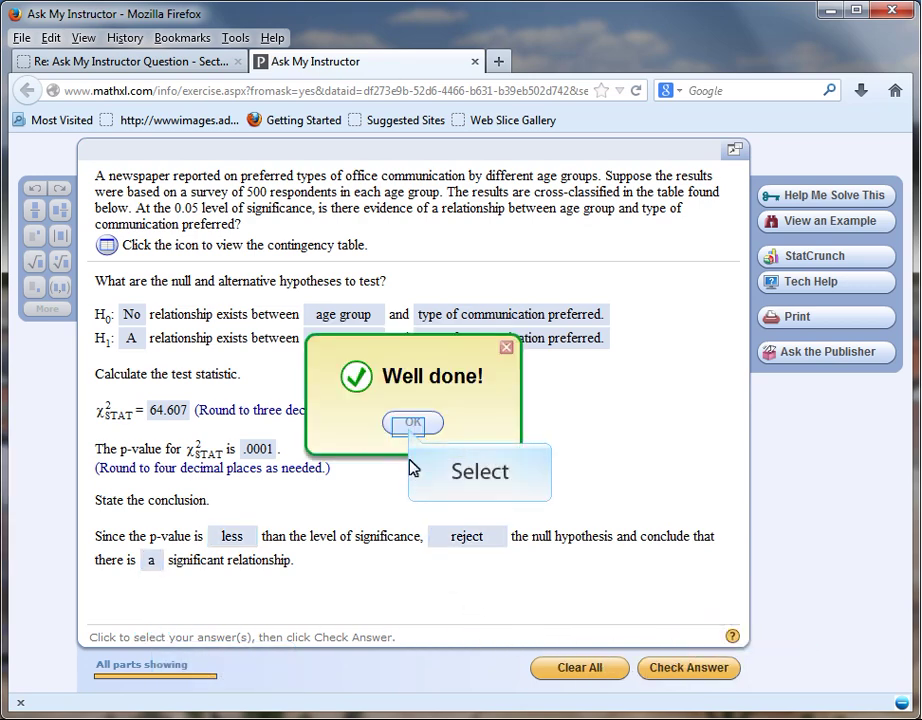
{"action": "left_click", "coordinate": [410, 428]}
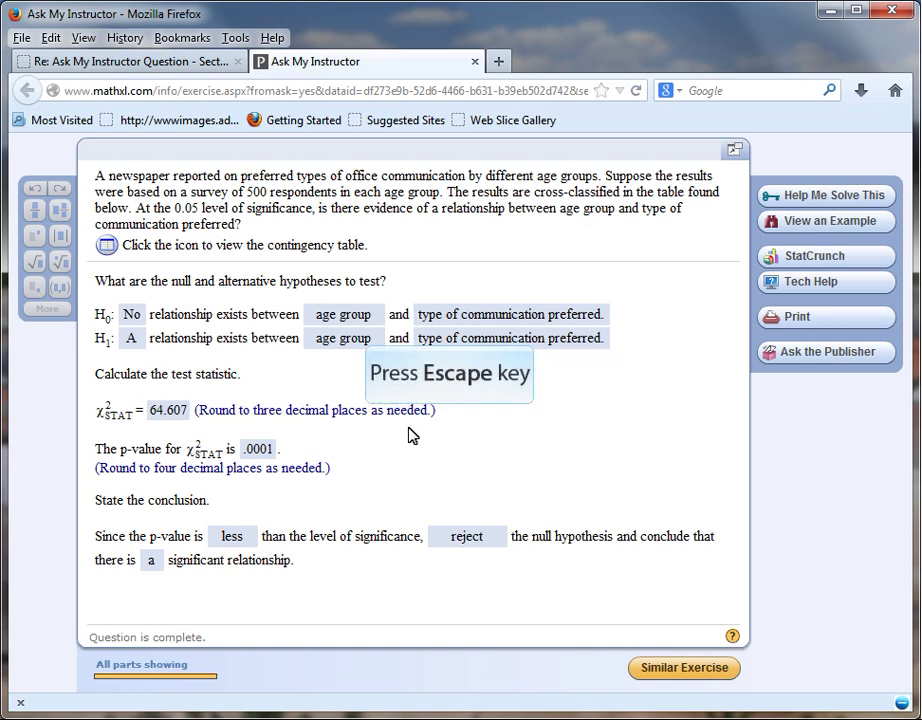